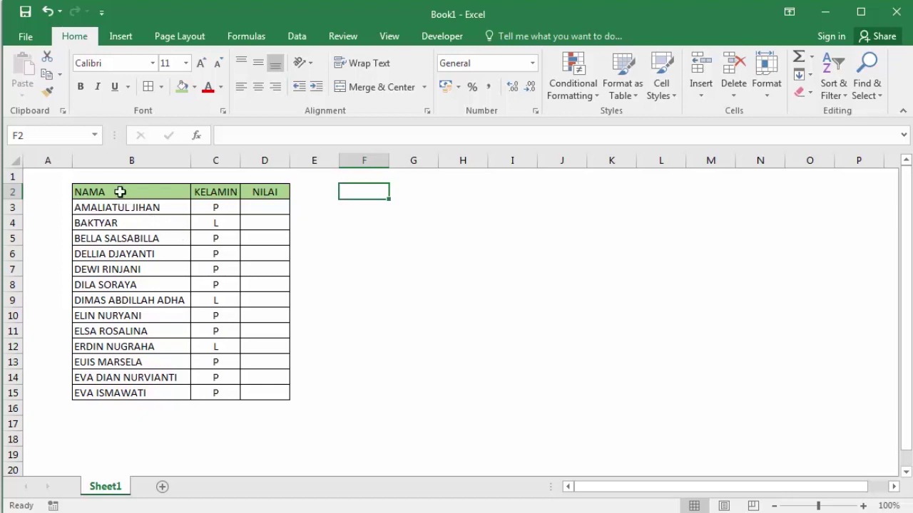
- Fill D3:D15 with =RANDBETWEEN(76;95) and centre the scores in their cells
click(203, 205)
click(119, 204)
click(265, 205)
click(293, 213)
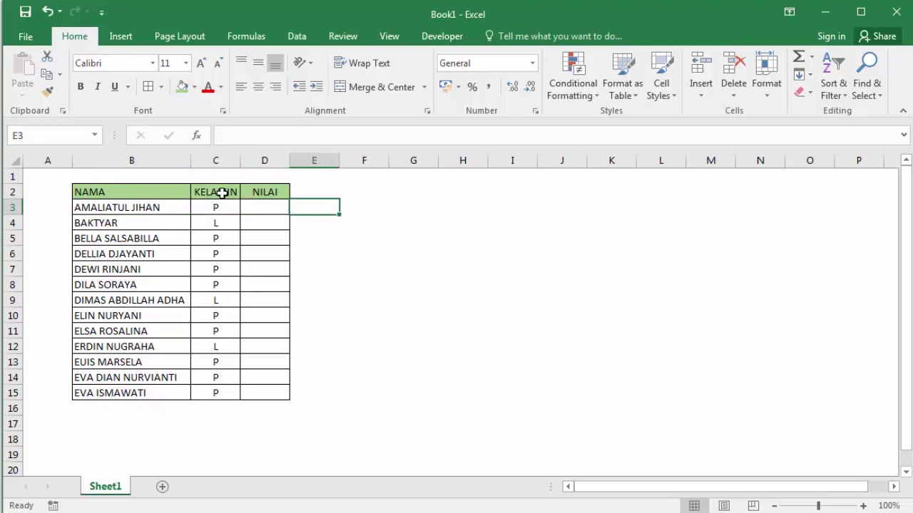
drag(265, 208, 270, 387)
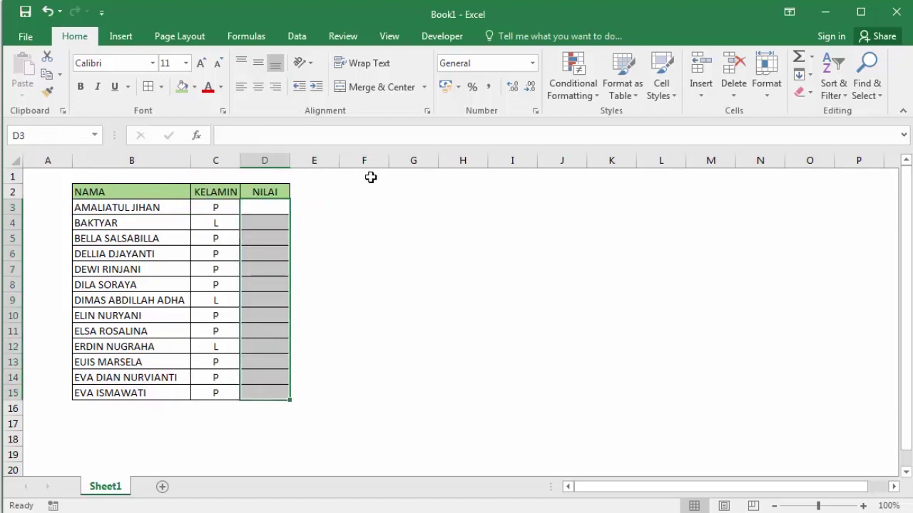
text(=R)
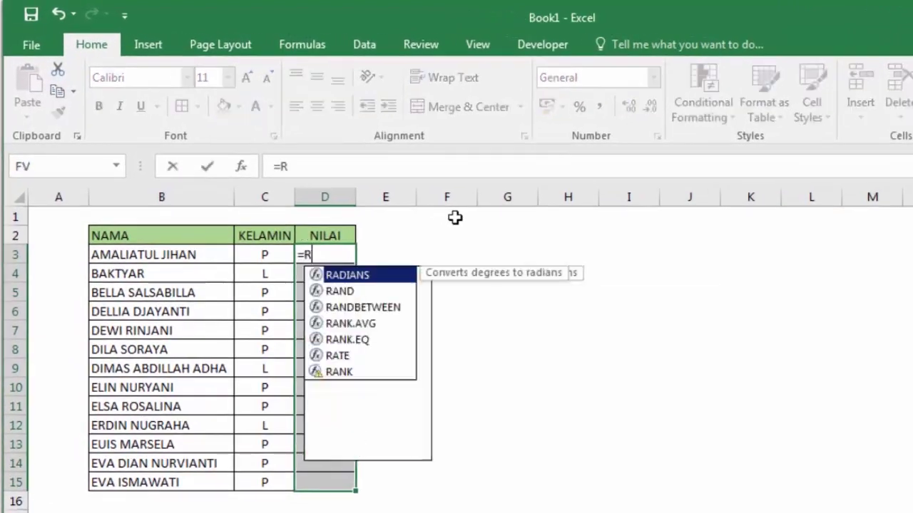
text(AN)
key(Down)
key(Tab)
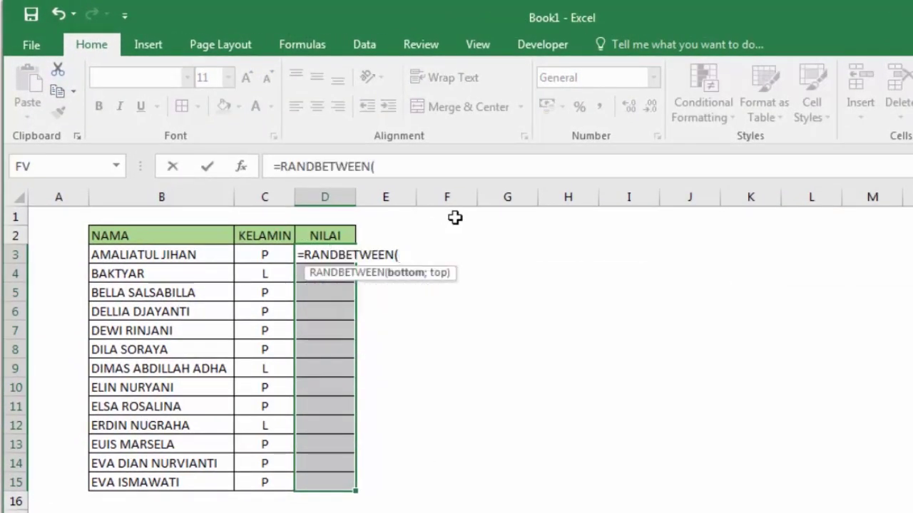
text(76;95)
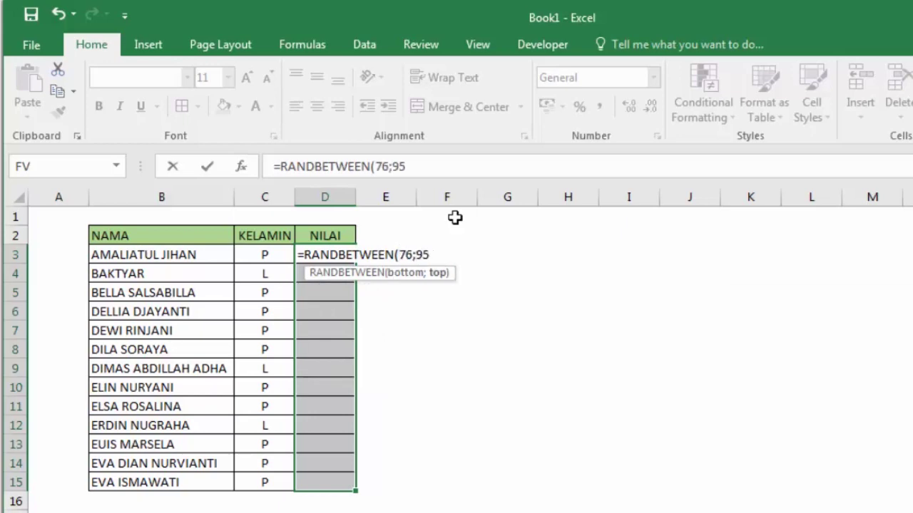
key(ctrl+Return)
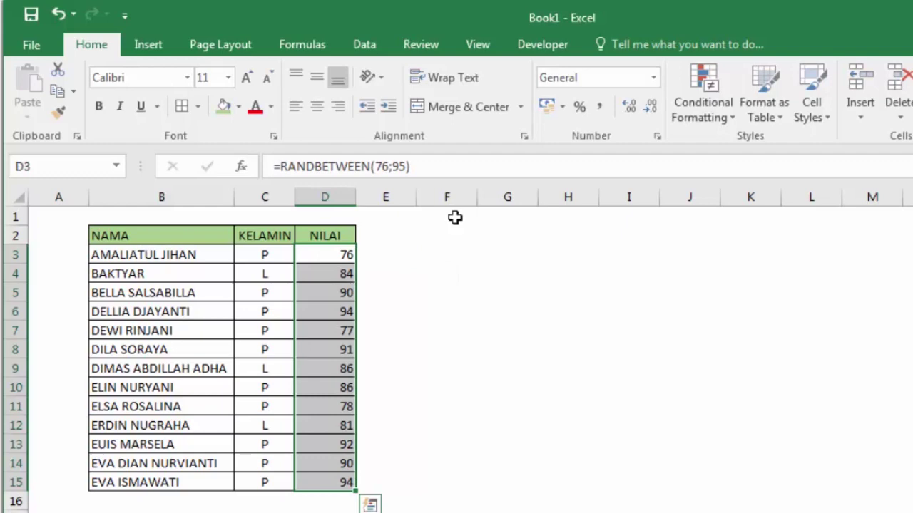
click(320, 107)
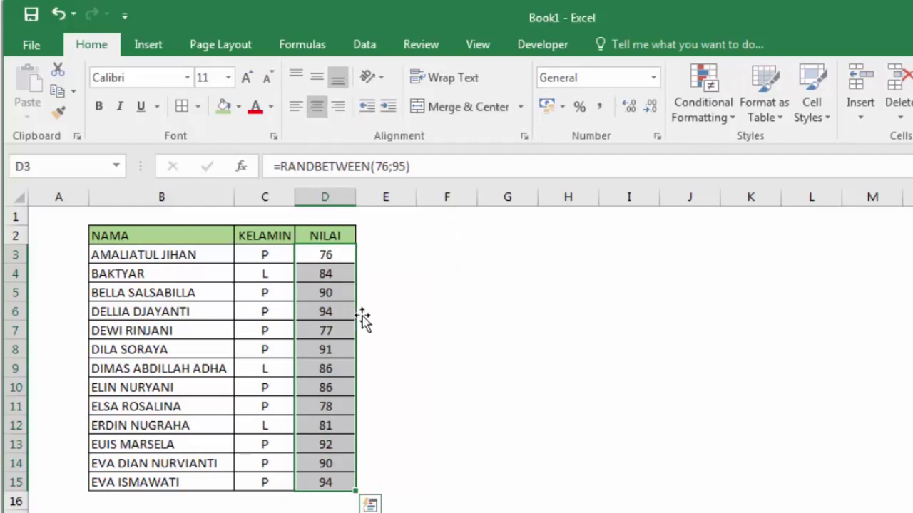
- Copy the scores D3:D15 and paste them back onto themselves as values
click(401, 314)
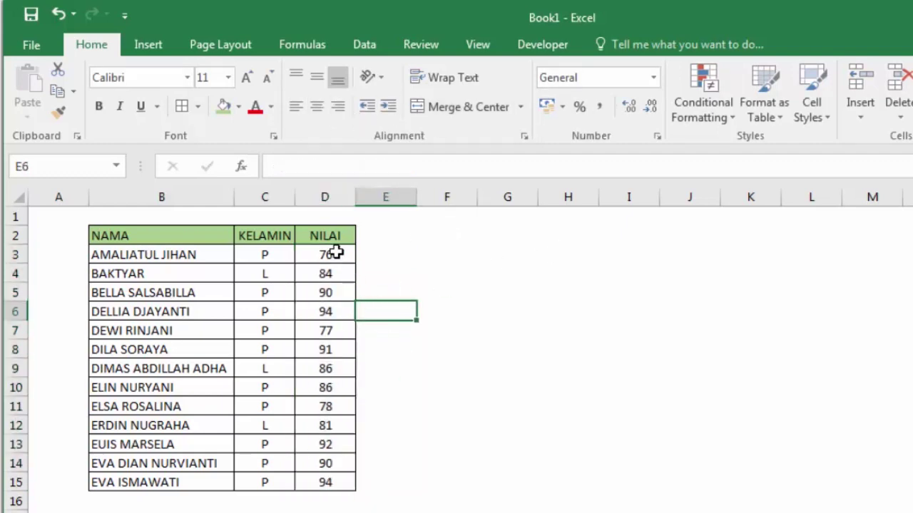
drag(336, 253, 327, 474)
key(ctrl+c)
right_click(332, 253)
click(394, 347)
- Check that D4 (84) and D7 now hold plain numbers instead of formulas
click(485, 273)
click(323, 271)
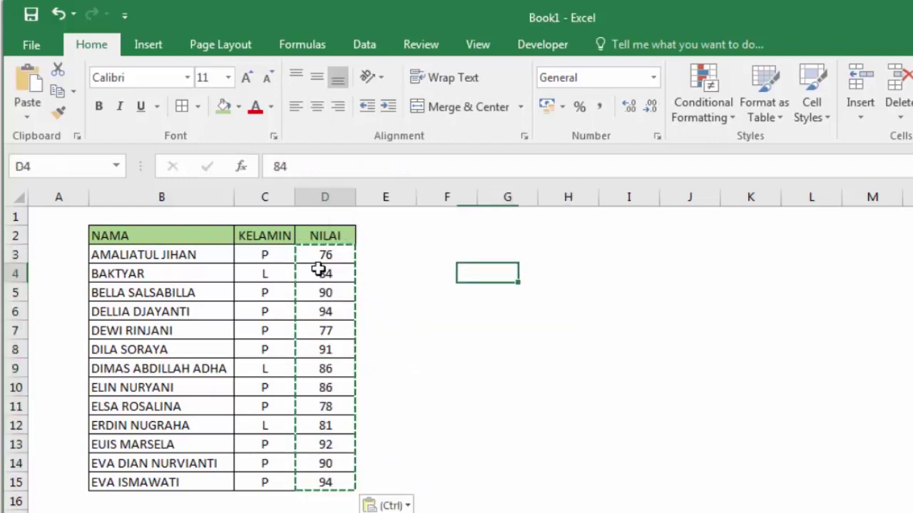
click(326, 331)
click(453, 255)
click(457, 229)
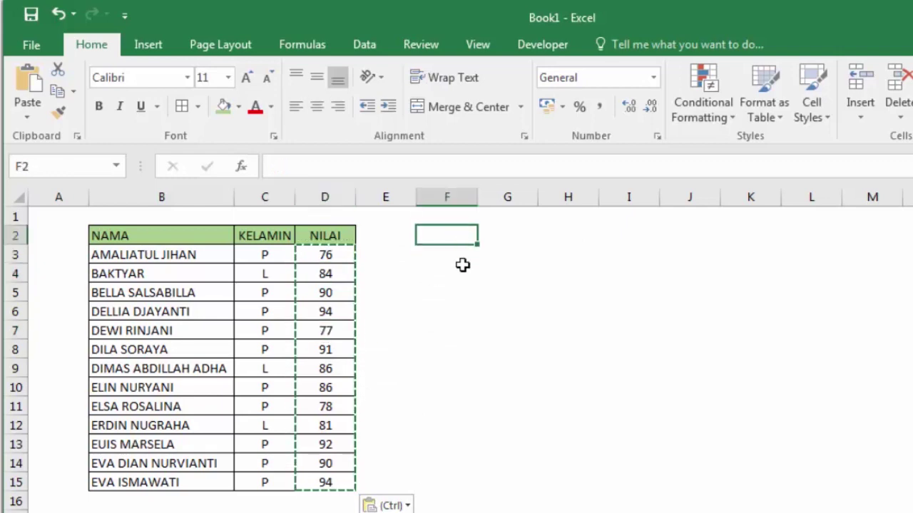
- Enter KRITERIA in F2, <80 in F3 and >80 in F4
text(k)
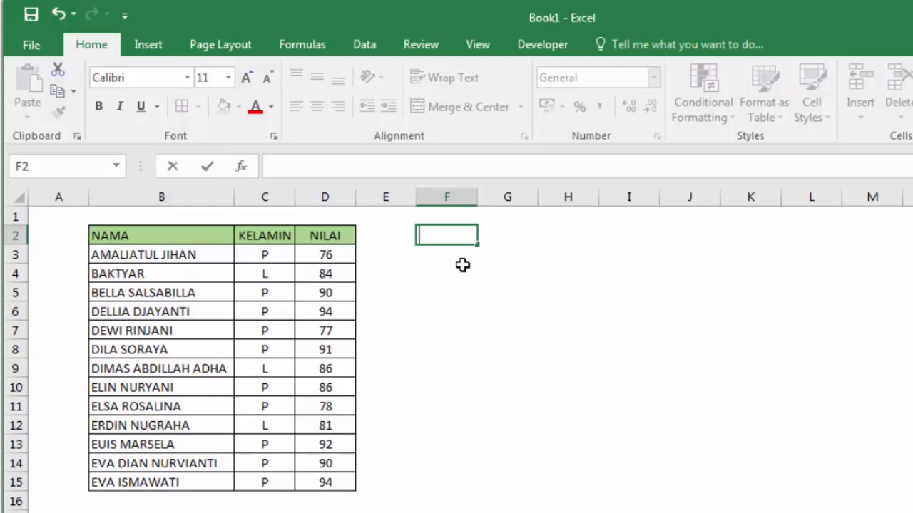
text(RITERIA)
key(Return)
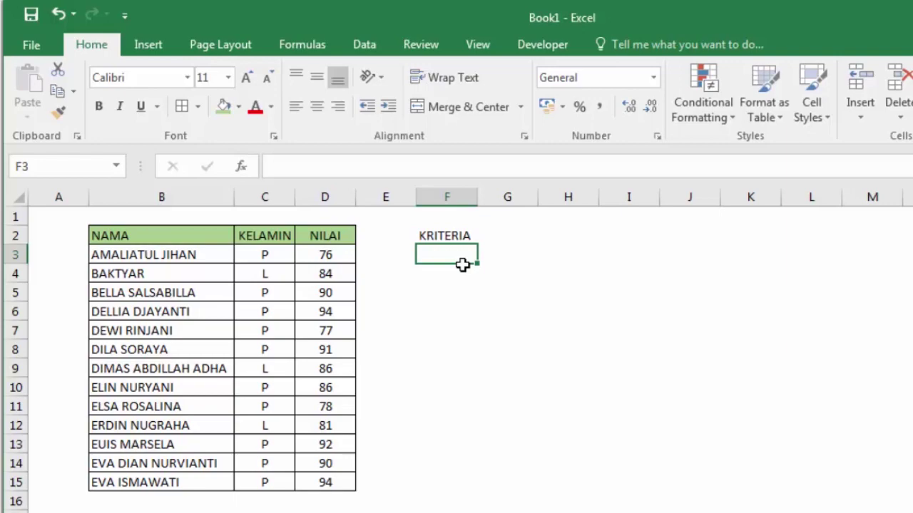
text(<80)
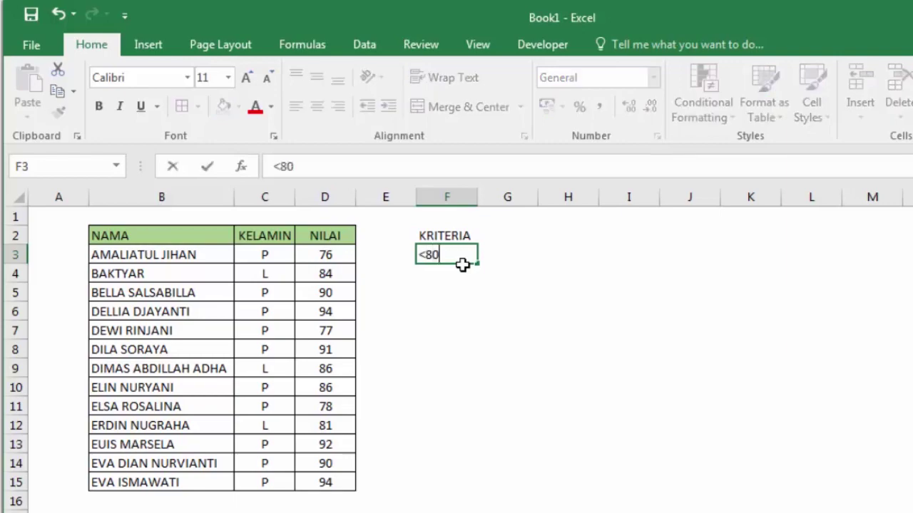
key(Return)
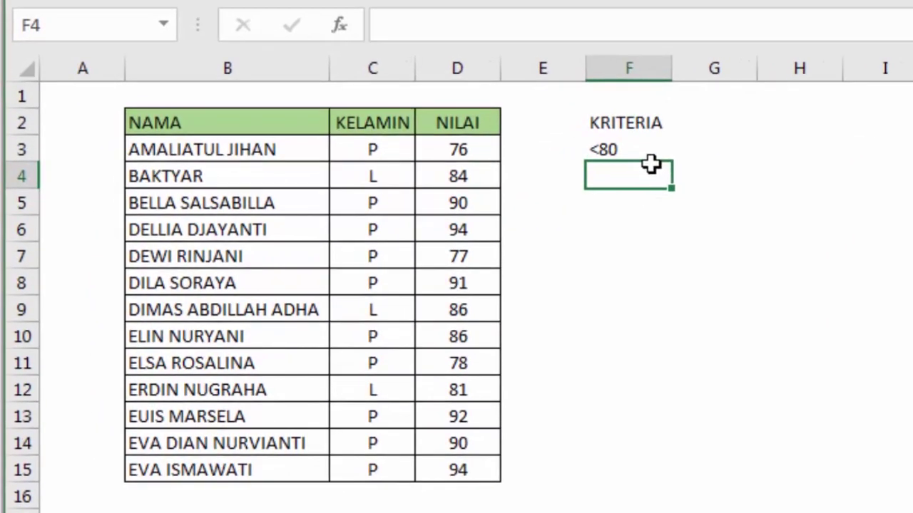
text(>80)
key(Return)
- Start a COUNTIF formula in G3, beside the <80 criterion
click(719, 153)
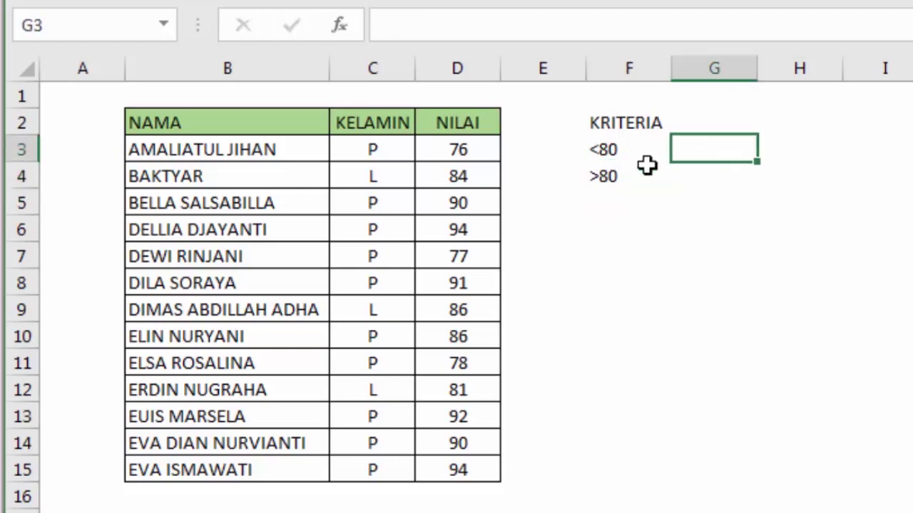
click(585, 144)
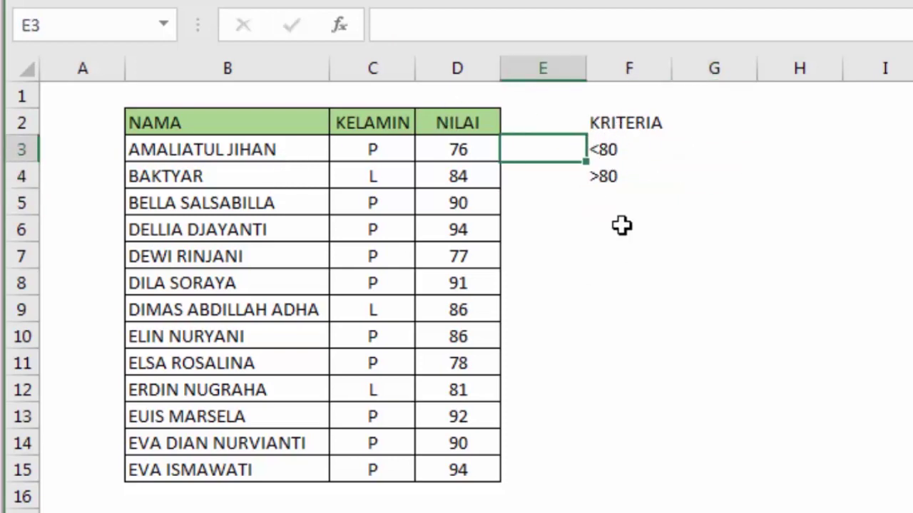
click(608, 149)
click(700, 149)
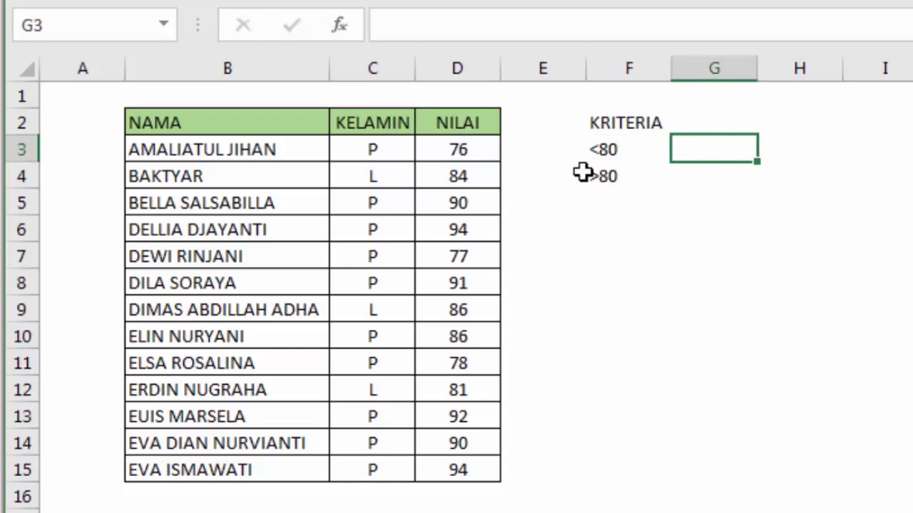
click(811, 146)
click(727, 149)
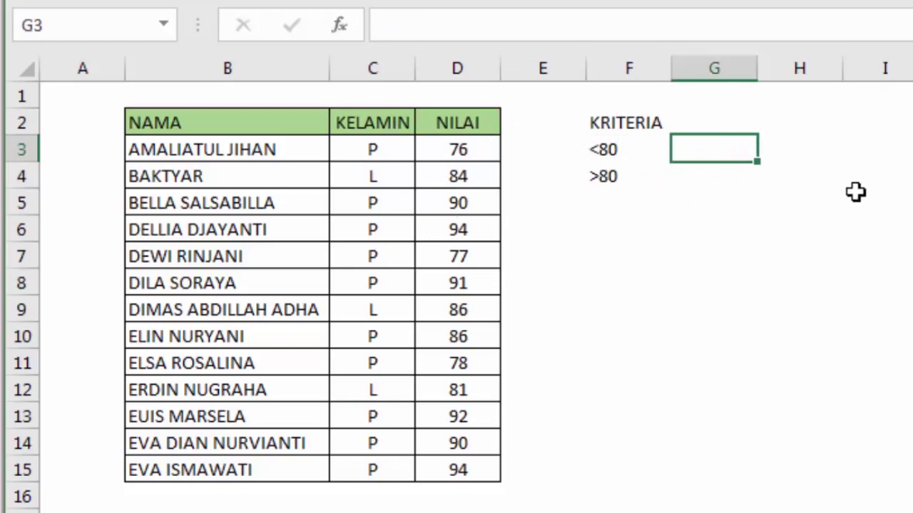
text(=COUN)
- Complete G3 as =COUNTIF(D3:D15;"<80"), which returns 3
key(Down)
key(Down)
key(Down)
key(Tab)
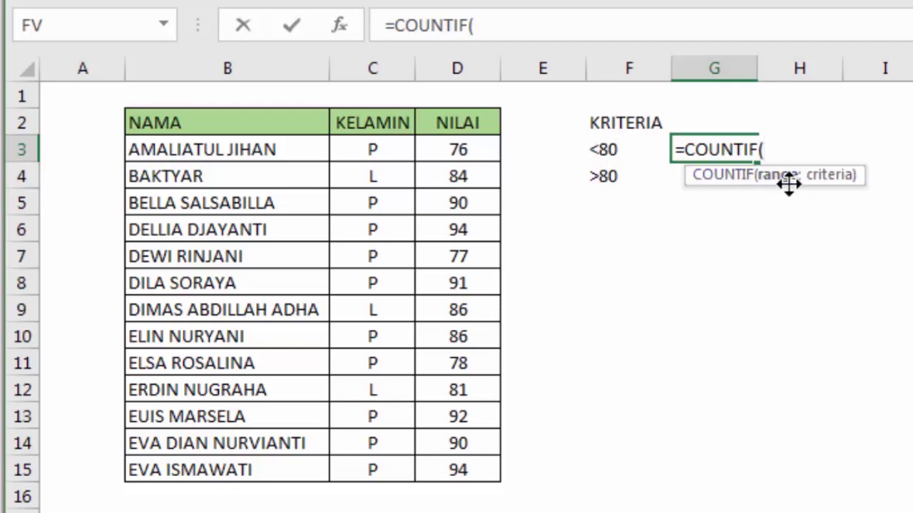
drag(475, 155, 446, 477)
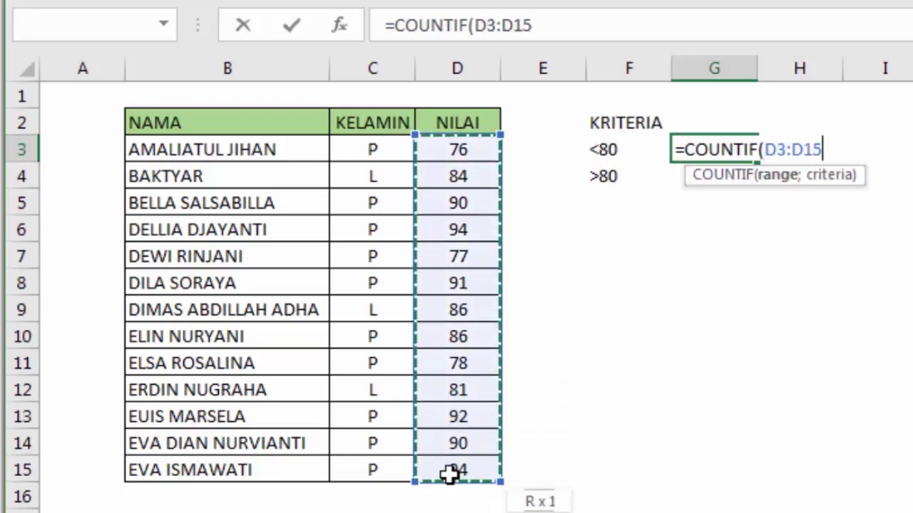
text(;"<80)
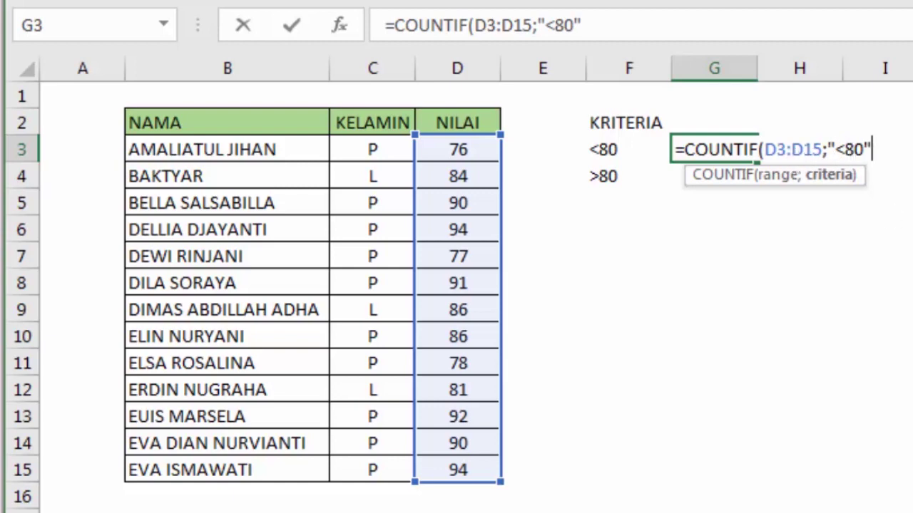
key(Return)
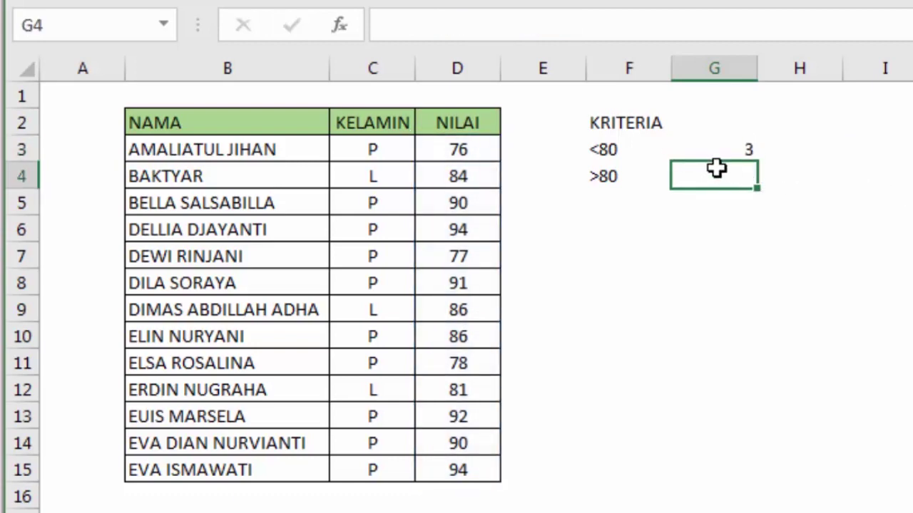
click(723, 151)
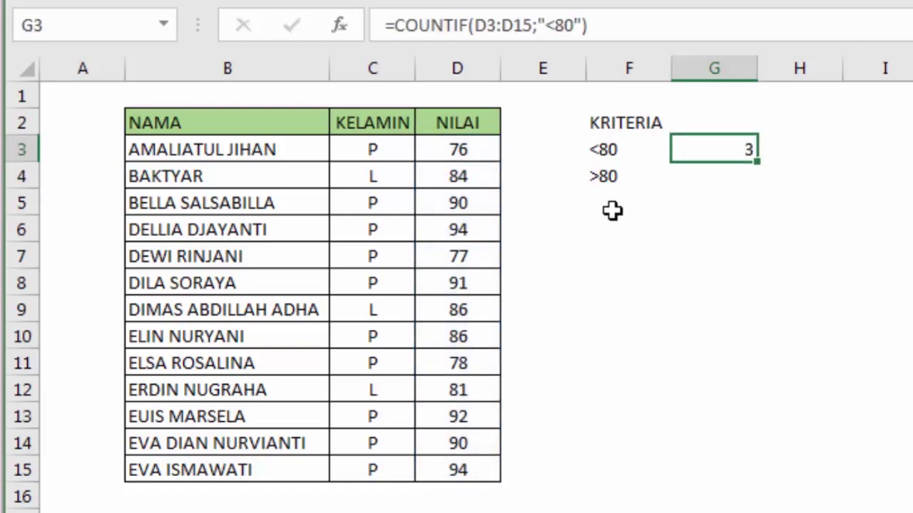
click(631, 228)
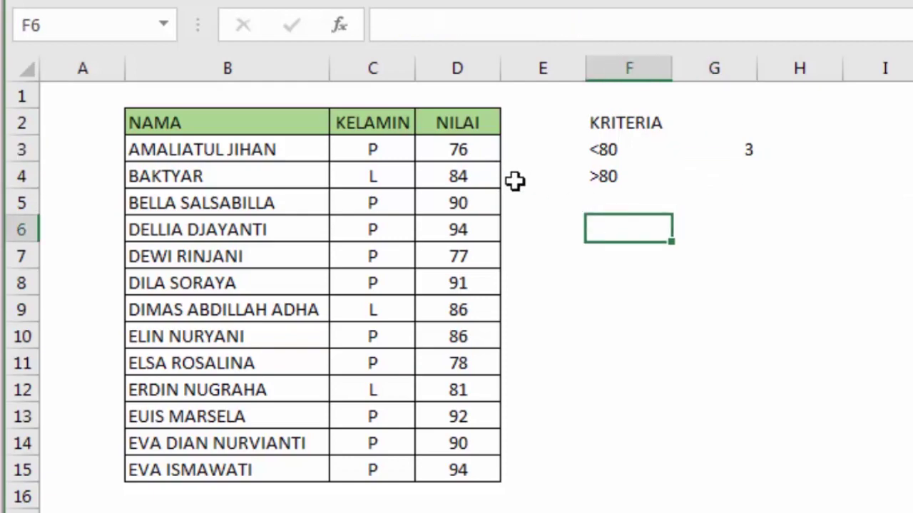
drag(484, 152, 473, 475)
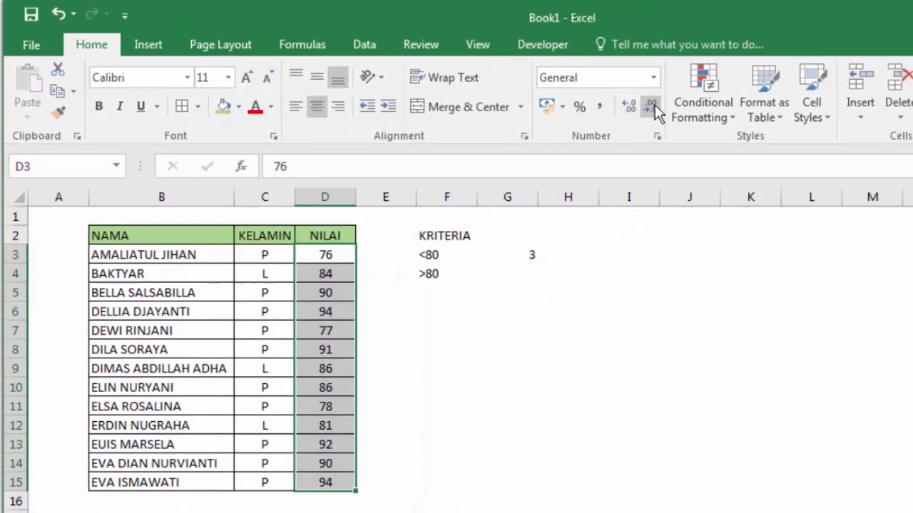
click(701, 113)
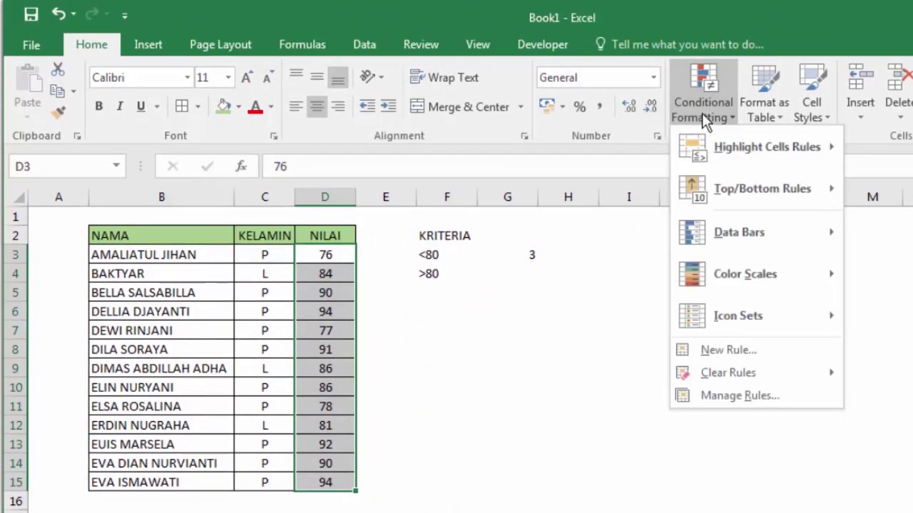
mouse_move(756, 149)
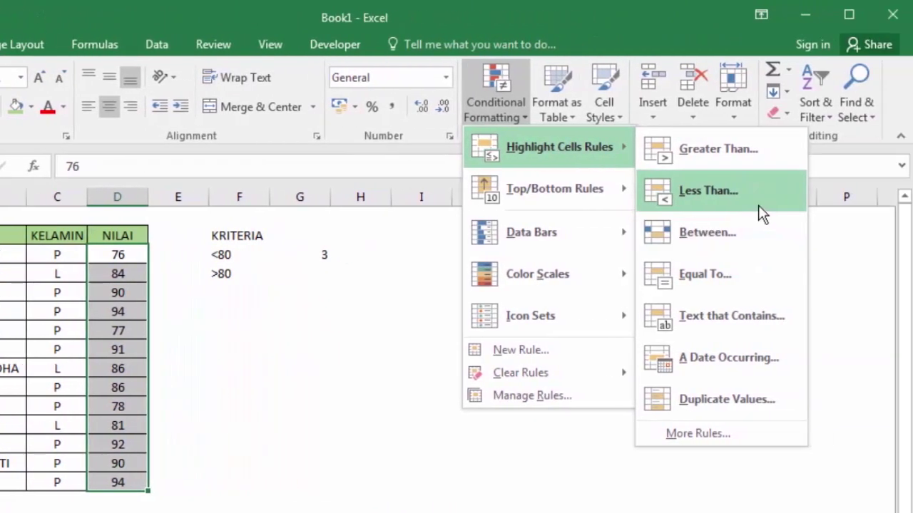
click(757, 194)
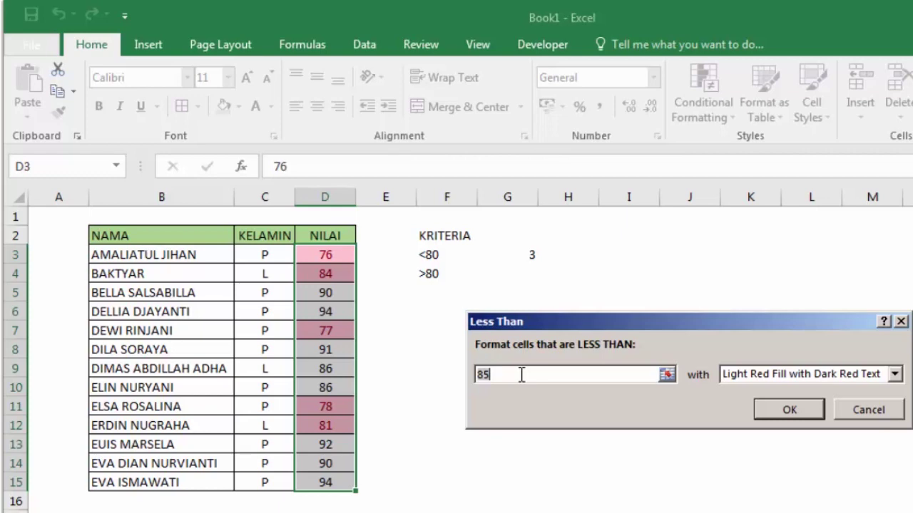
key(BackSpace)
text(0)
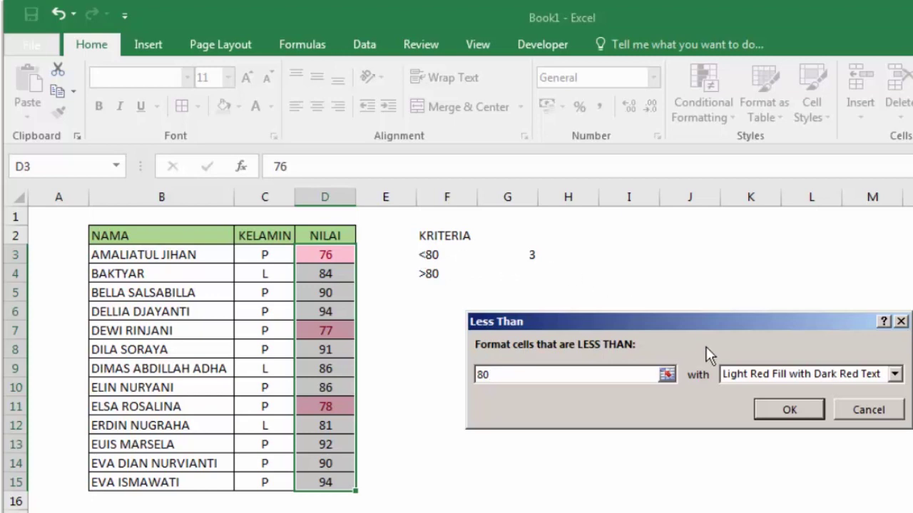
click(861, 411)
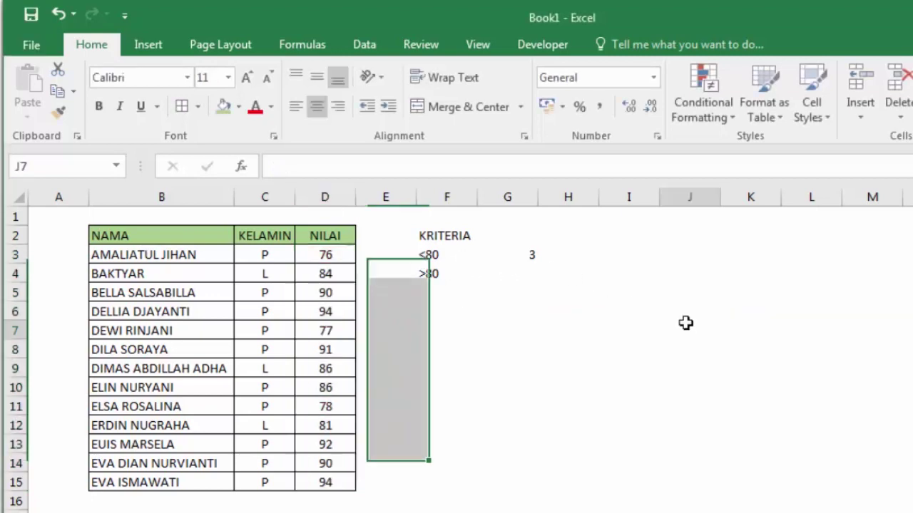
- Enter =COUNTIF(D3:D15;">80") in G4, returning 10, then select the scores D3:D15
click(422, 271)
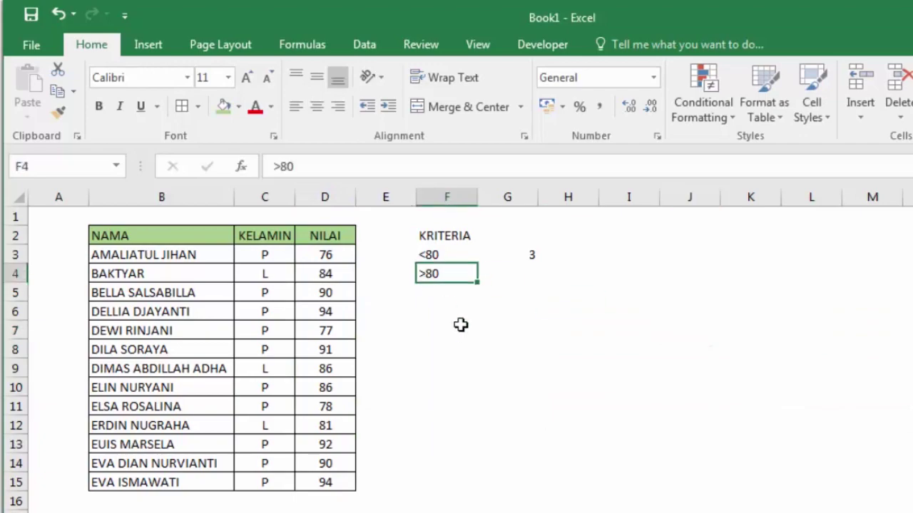
click(521, 273)
text(=COUN)
key(Down)
key(Down)
key(Down)
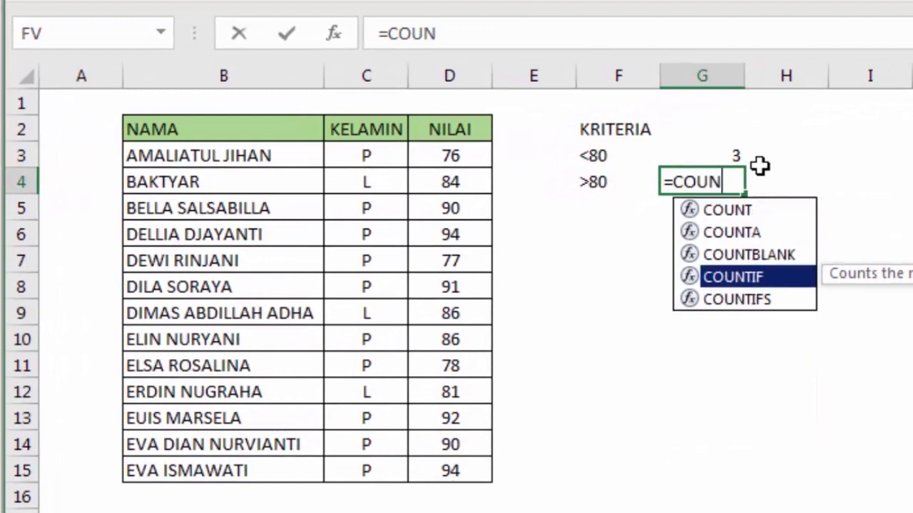
key(Tab)
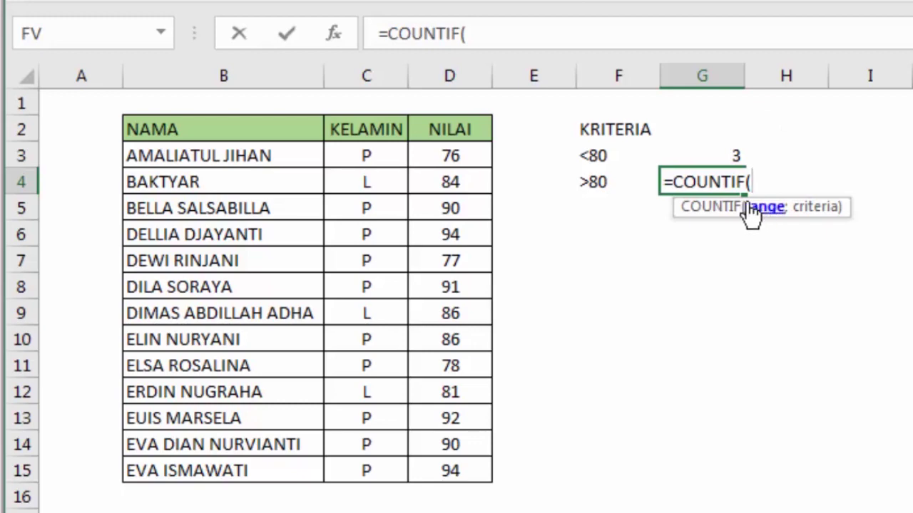
drag(473, 154, 467, 468)
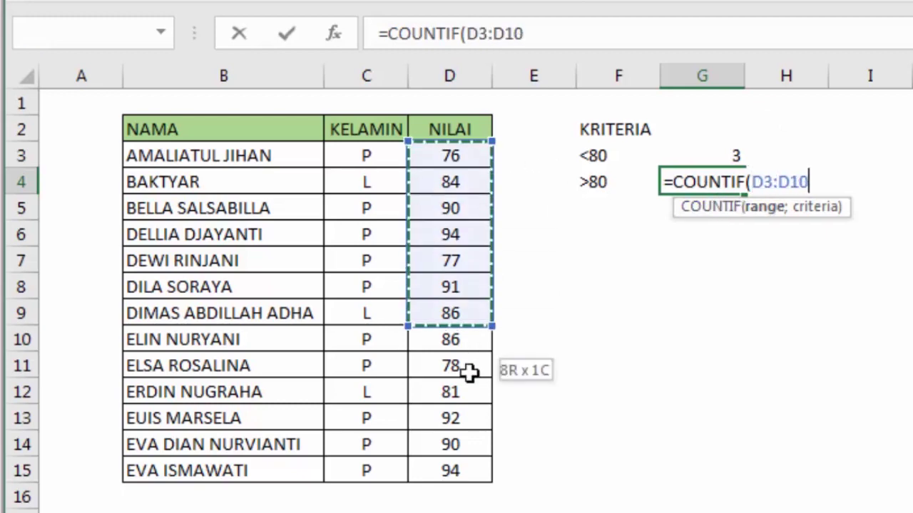
text(5;">80)
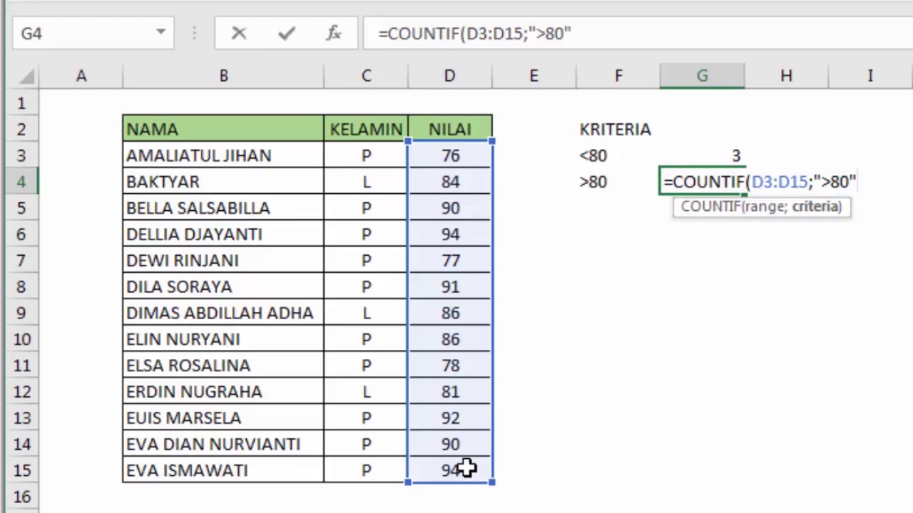
key(Return)
drag(451, 155, 479, 469)
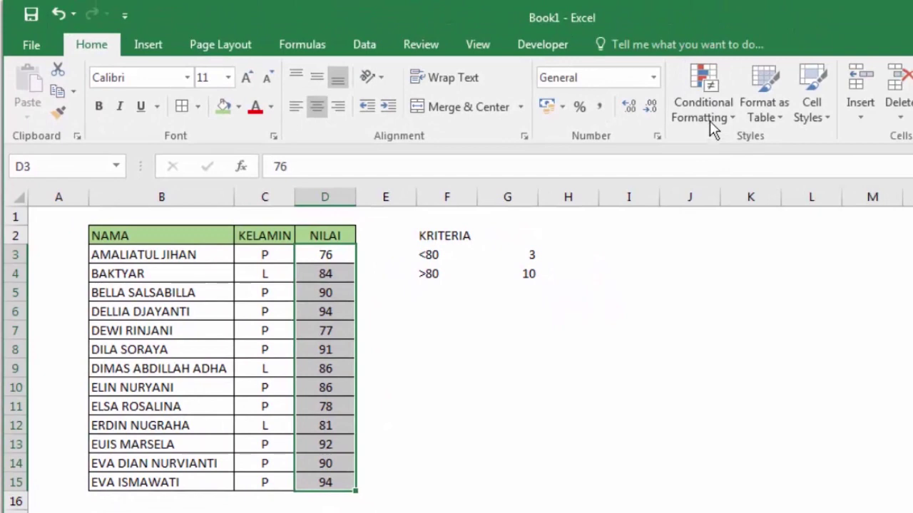
click(709, 117)
- Add a Greater Than 80 rule with Light Red Fill and Dark Red Text to D3:D15
mouse_move(709, 146)
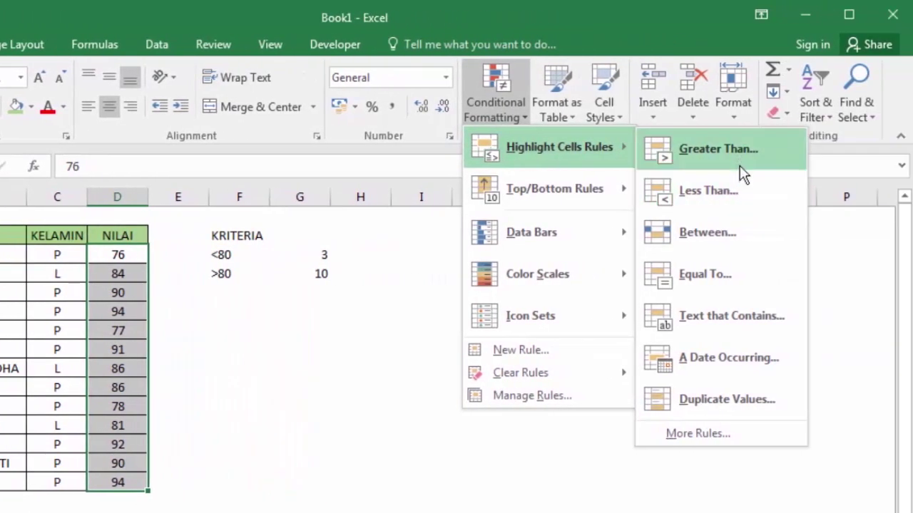
click(740, 171)
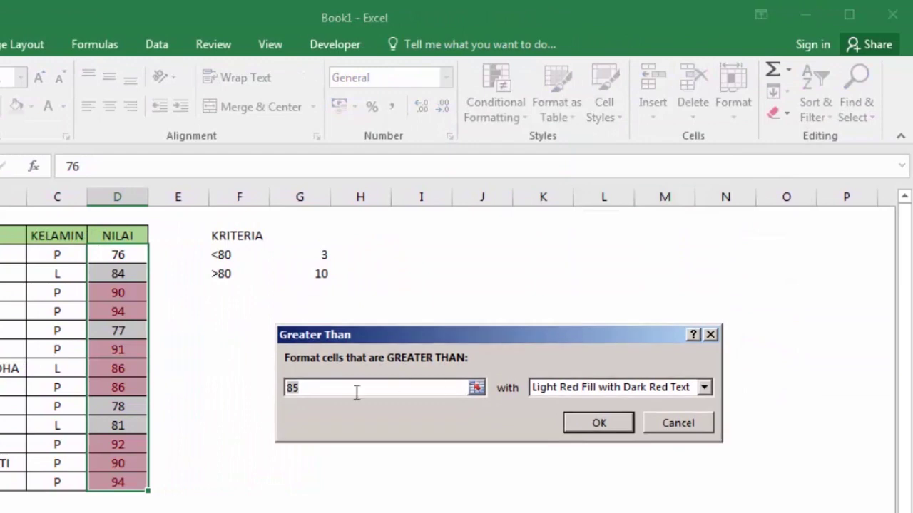
key(BackSpace)
text(0)
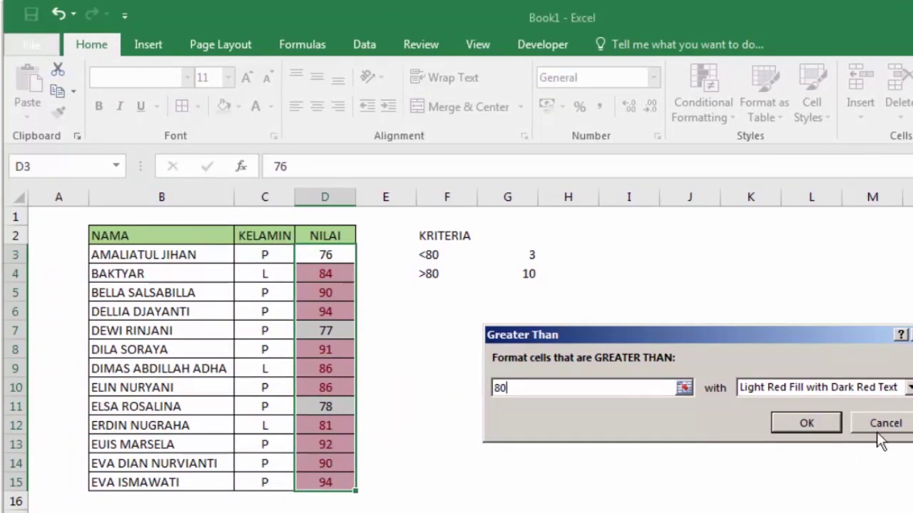
click(806, 425)
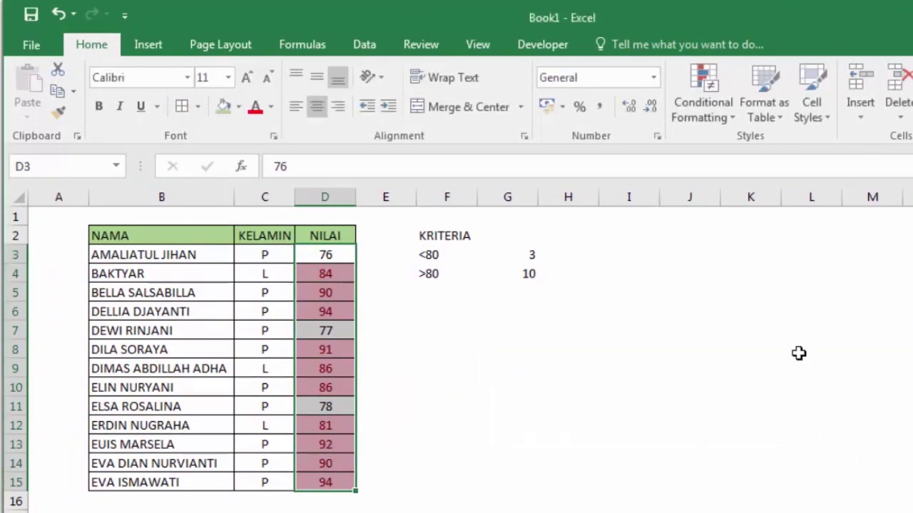
click(799, 354)
click(527, 256)
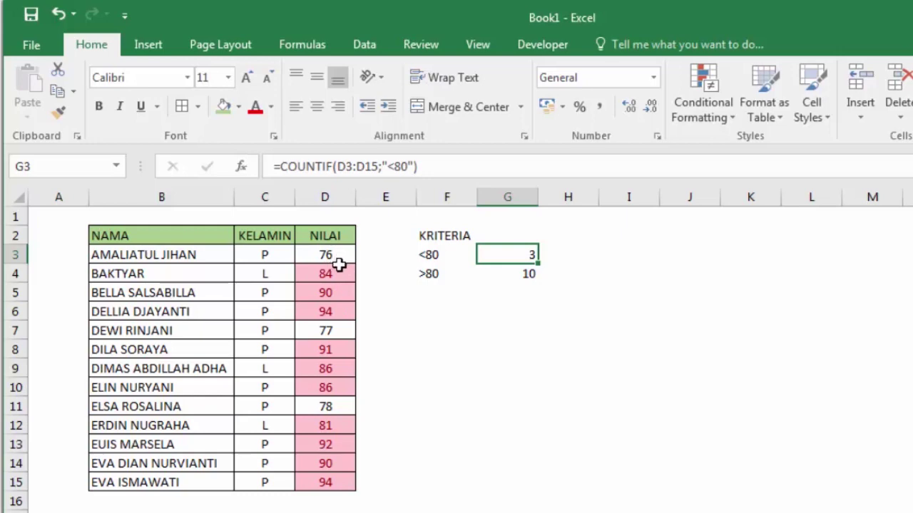
click(332, 271)
click(531, 256)
click(423, 251)
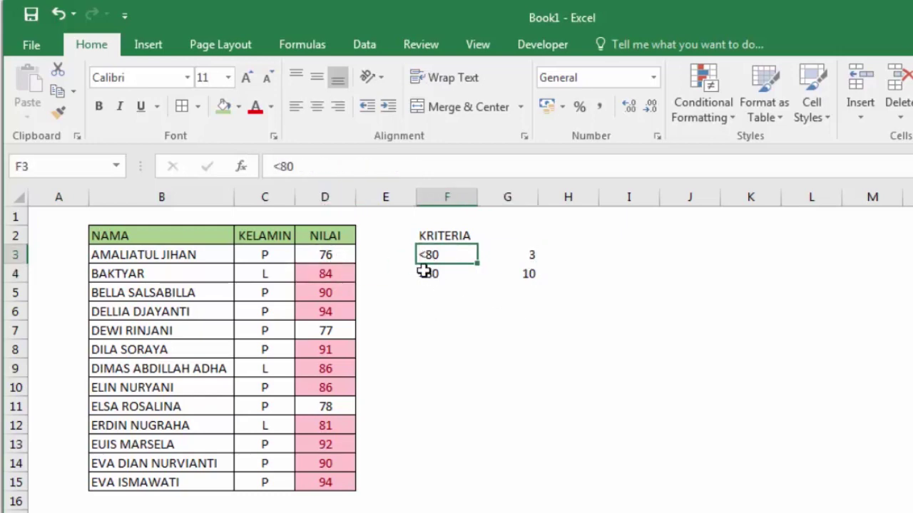
click(424, 272)
click(548, 278)
click(515, 242)
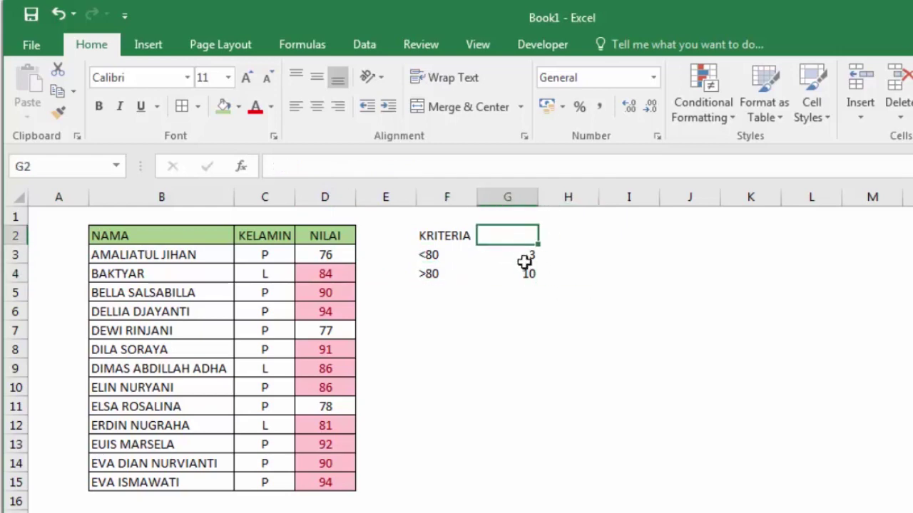
click(524, 275)
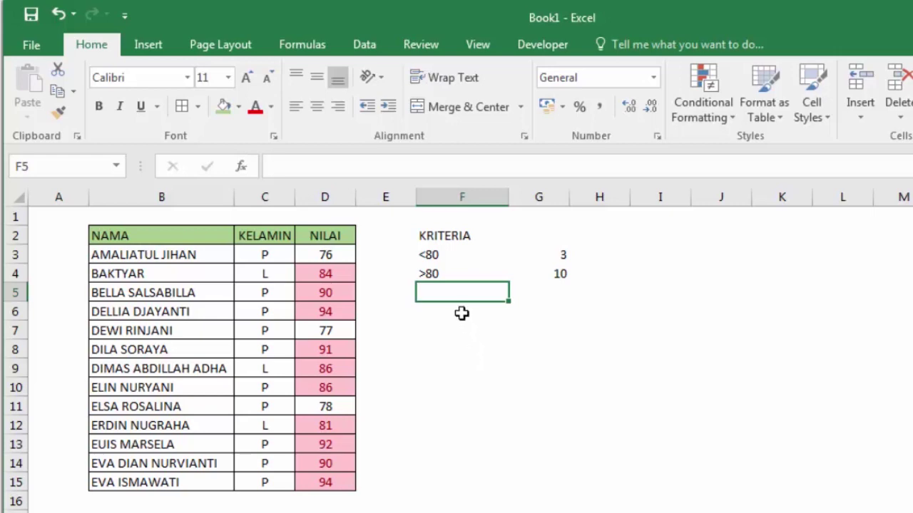
click(560, 254)
text(=COUNTIF(D3:D15;"<80"))
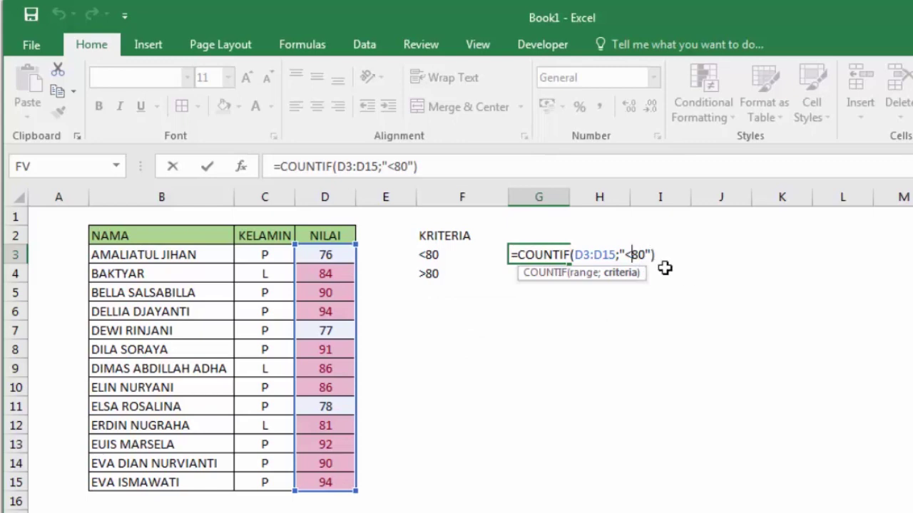
- Change G3's formula to =COUNTIF(D3:D15;"<=80")
text(=)
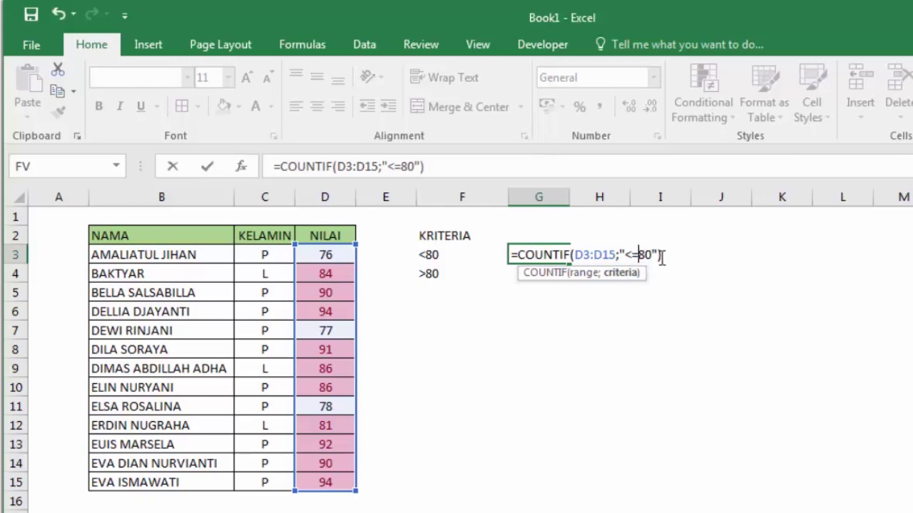
key(Return)
click(544, 254)
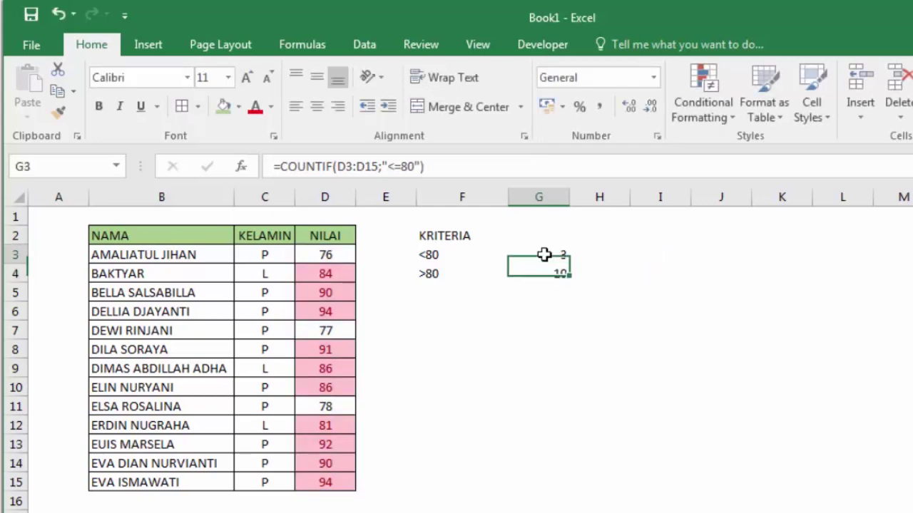
- Relabel the F3 criterion from <80 to <=80
click(434, 257)
double_click(435, 254)
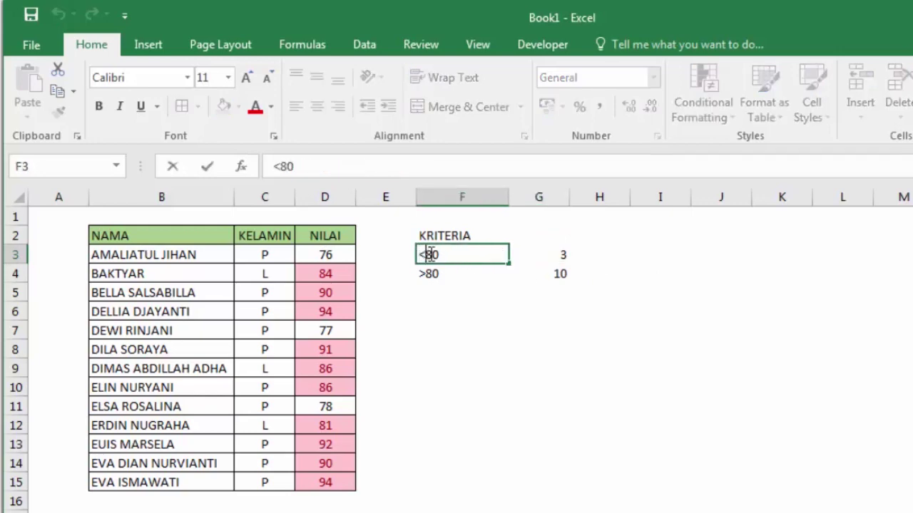
text(=)
key(Return)
click(649, 312)
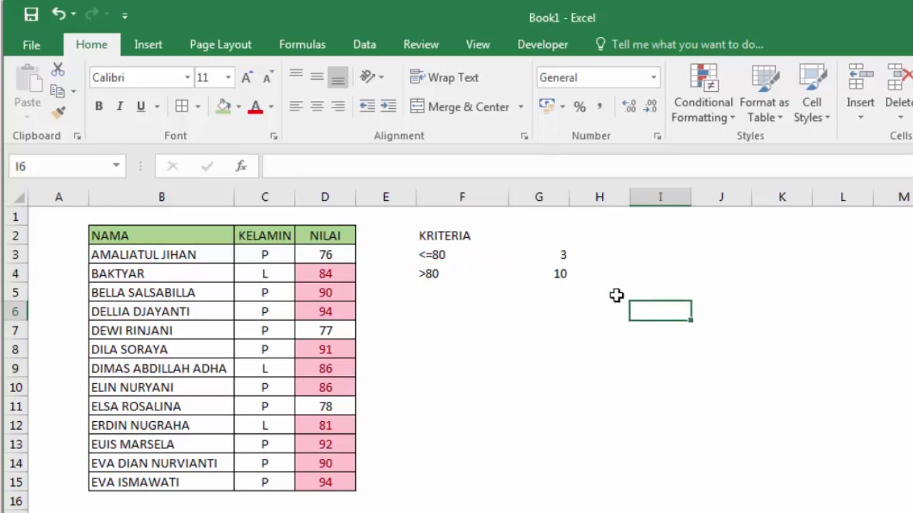
- Recommit G3's formula and confirm it still returns 3
click(556, 255)
double_click(562, 254)
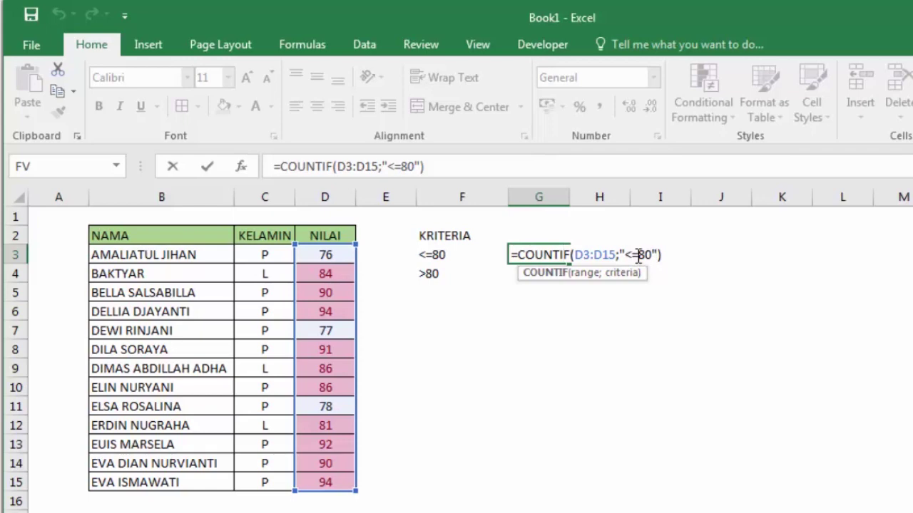
key(Return)
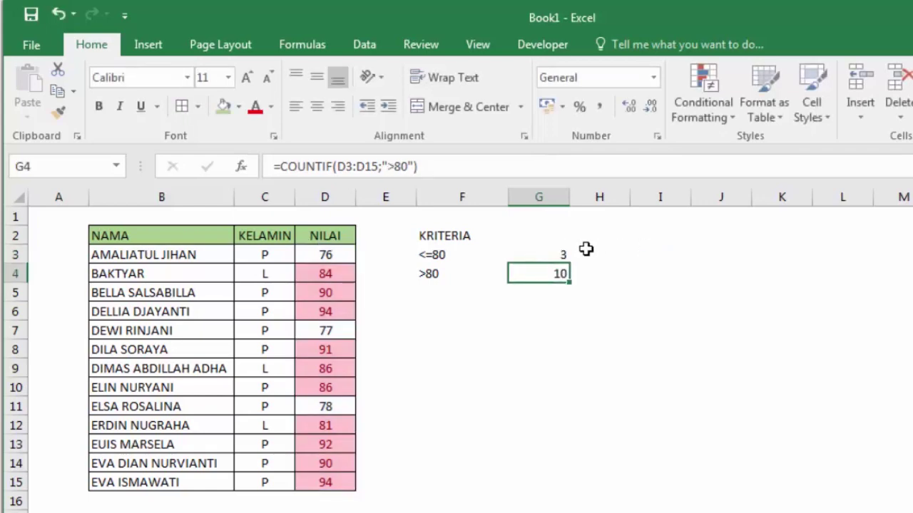
click(540, 255)
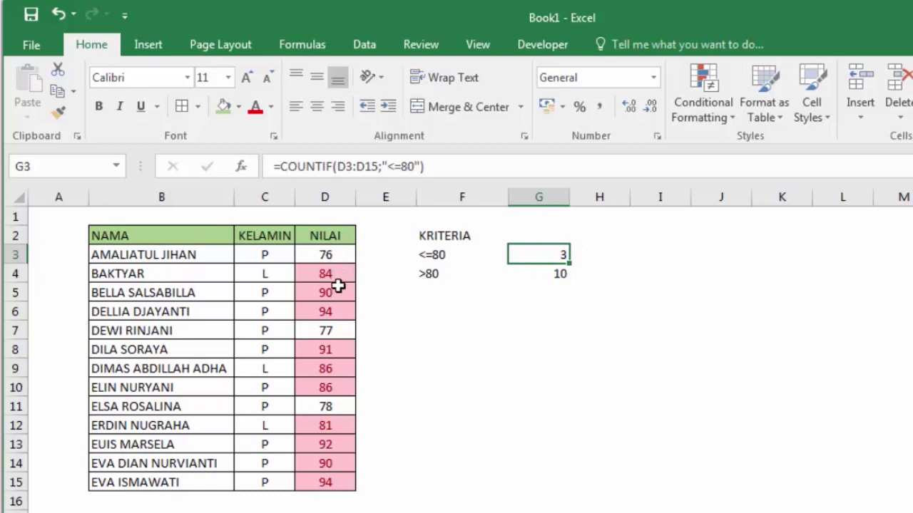
click(340, 281)
- Change the score in D4 to 80 and recheck the counts, with >80 dropping to 9
text(80)
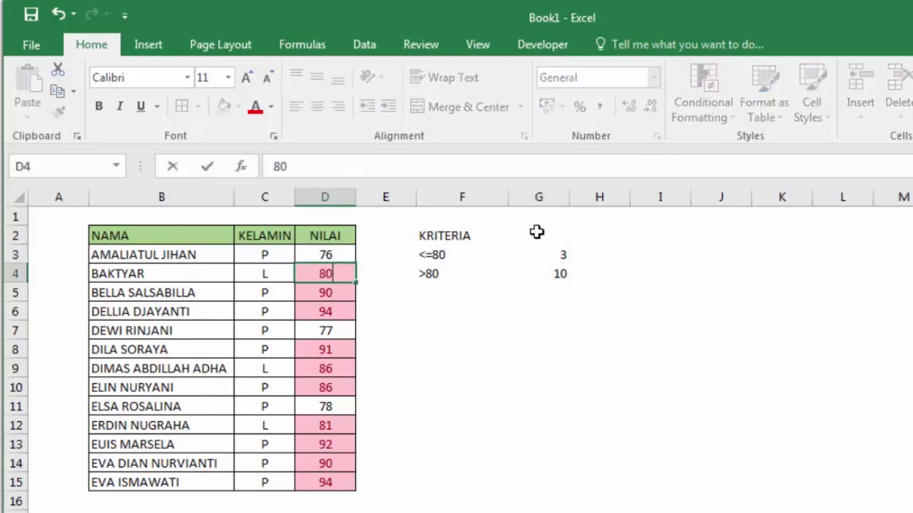
key(Return)
click(556, 261)
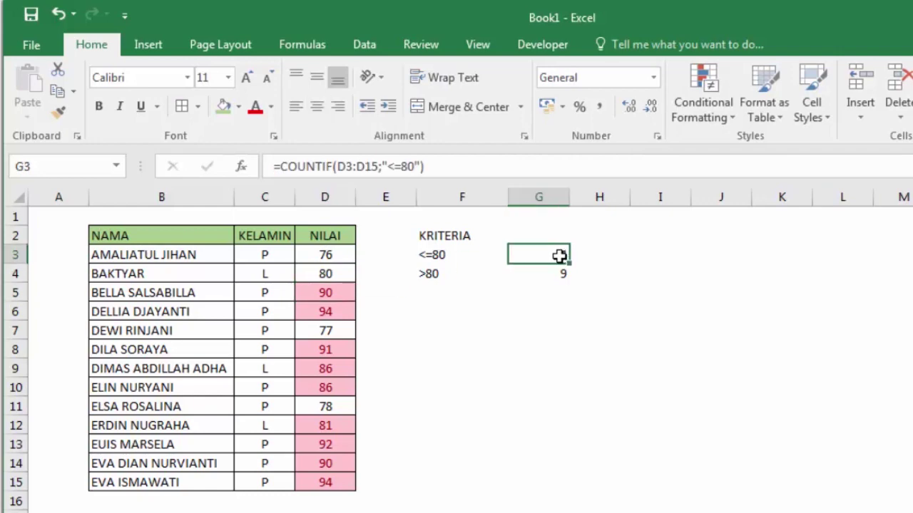
click(342, 279)
click(560, 254)
click(331, 271)
double_click(553, 254)
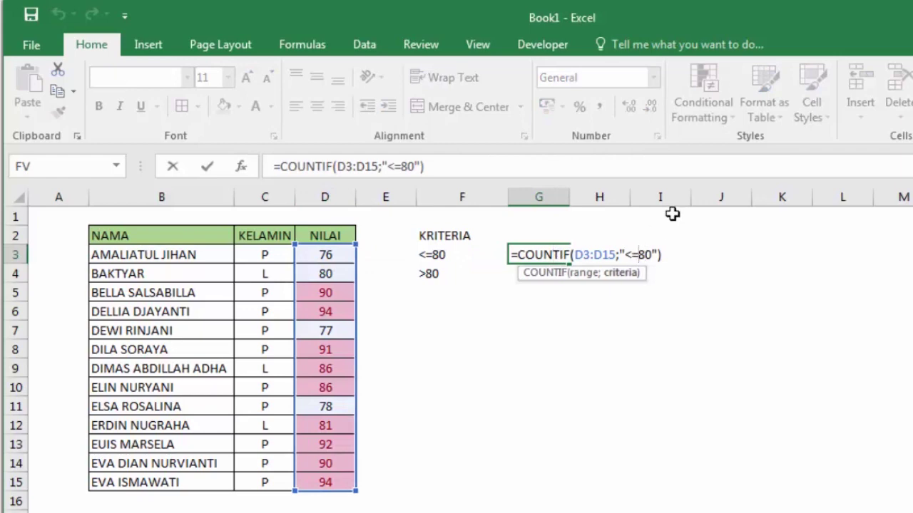
key(Return)
click(566, 256)
click(346, 268)
click(680, 334)
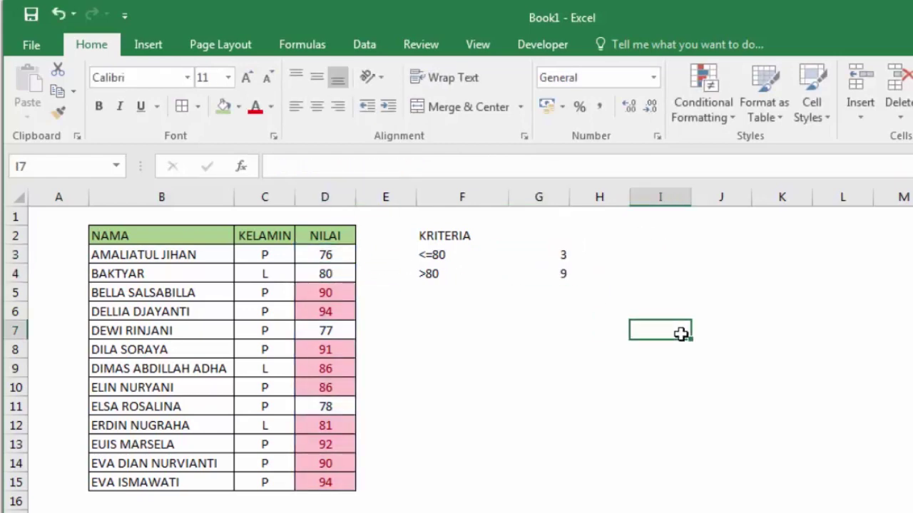